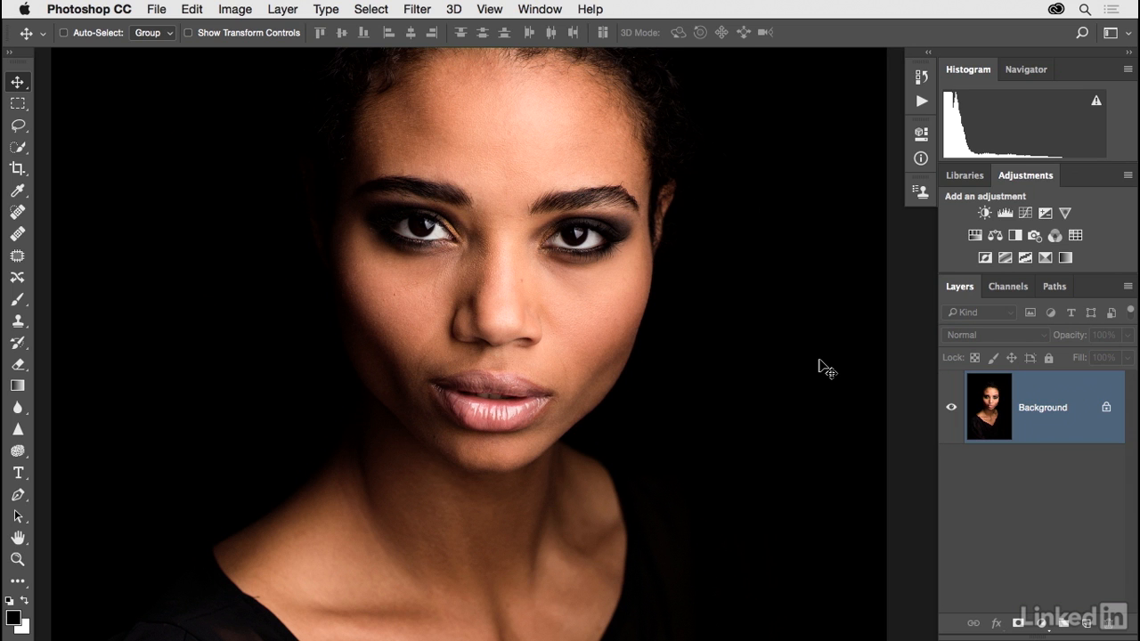
Step: Open the Select menu for the close-up portrait
{"action": "left_click", "coordinate": [372, 10]}
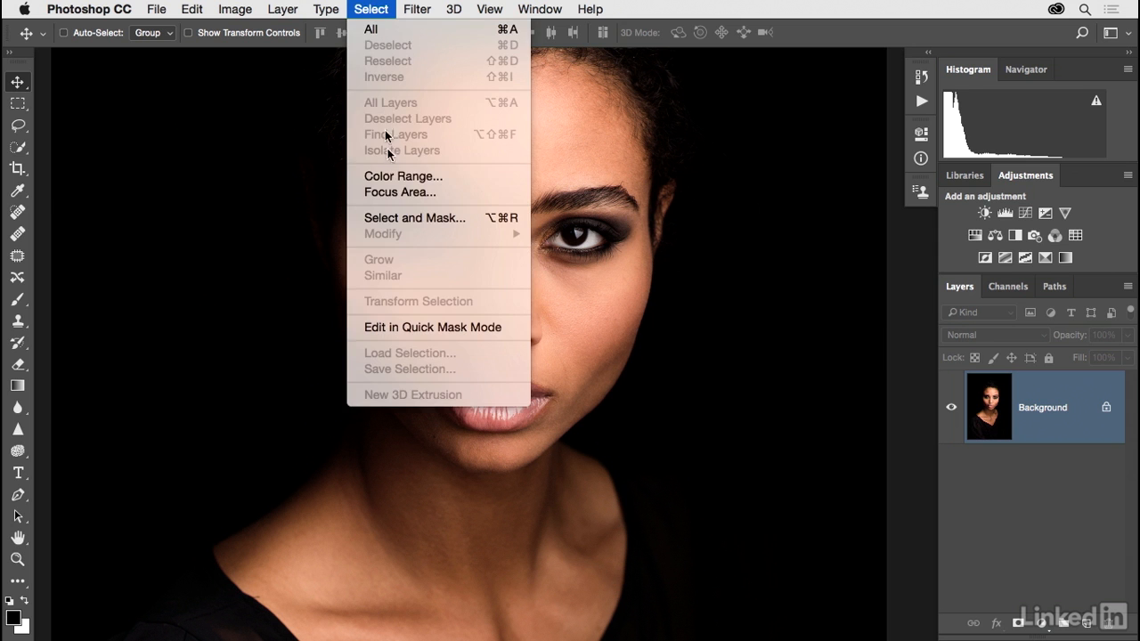
{"action": "left_click", "coordinate": [395, 193]}
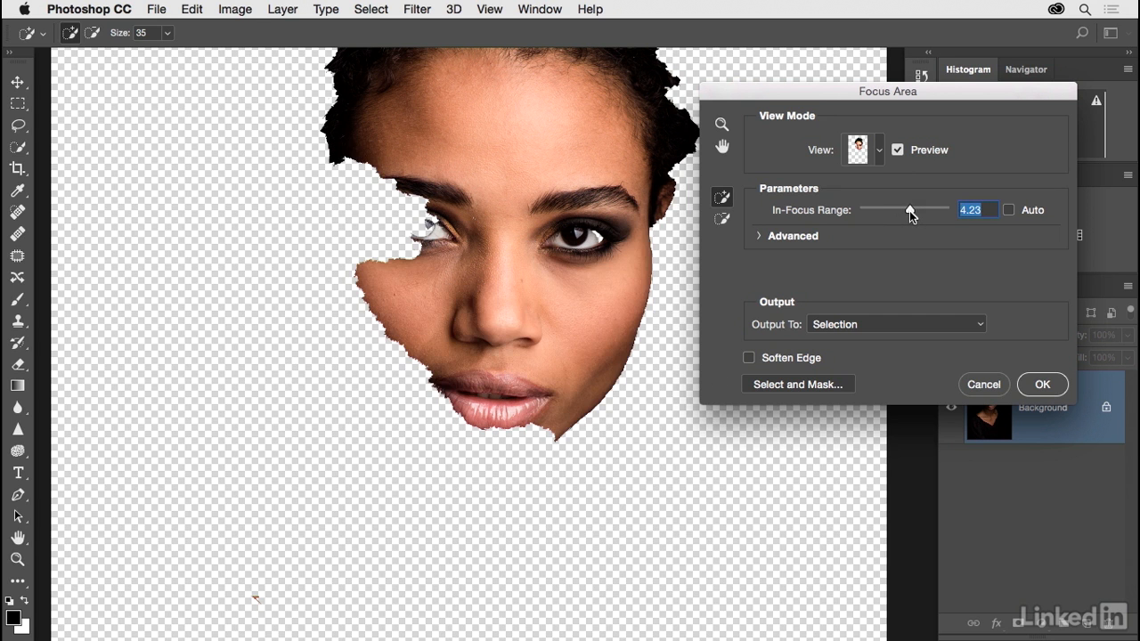
{"action": "left_click_drag", "start_coordinate": [909, 210], "coordinate": [915, 210]}
{"action": "mouse_move", "coordinate": [412, 221]}
{"action": "left_mouse_down"}
{"action": "mouse_move", "coordinate": [436, 206]}
{"action": "mouse_move", "coordinate": [406, 201]}
{"action": "left_mouse_up"}
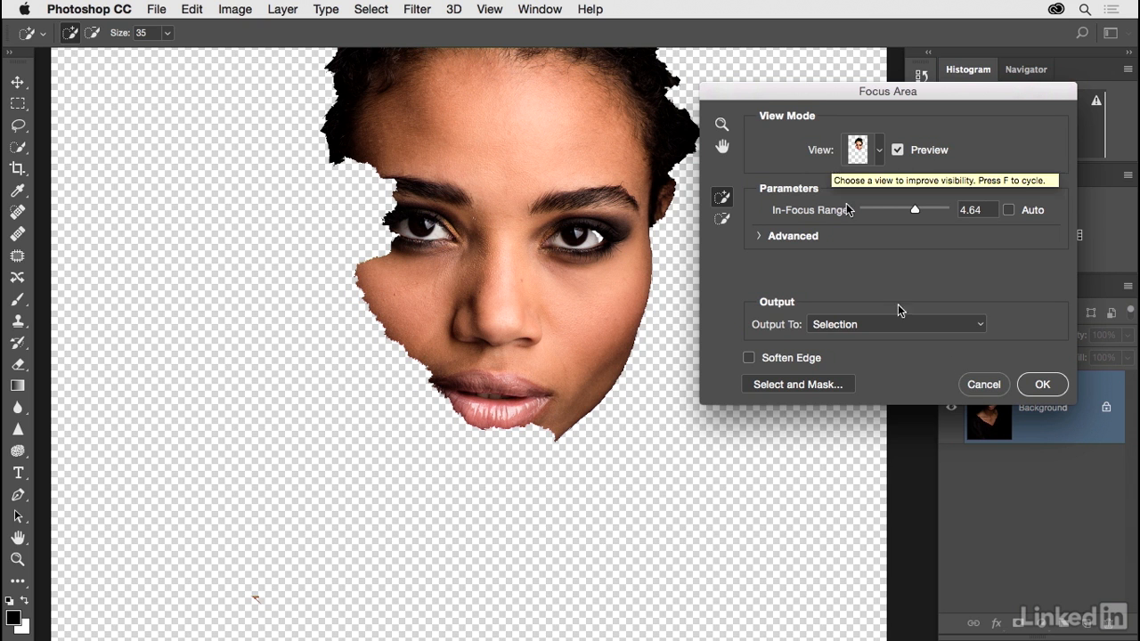
{"action": "left_click", "coordinate": [977, 385]}
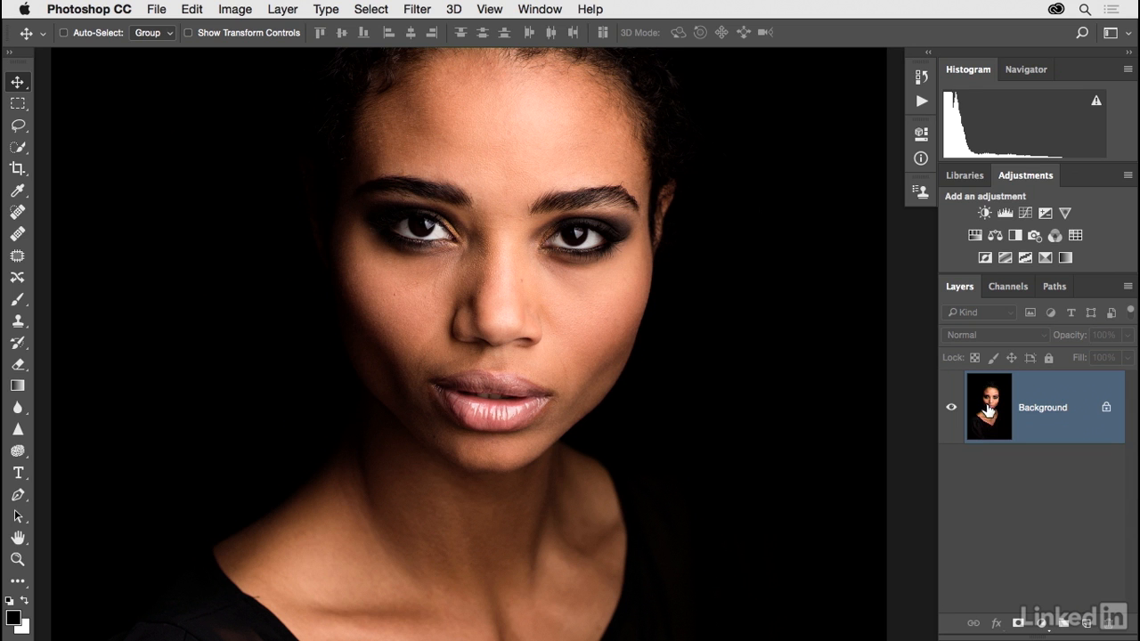
Step: Duplicate the Background layer and name the copy 'Sharpen'
{"action": "left_click_drag", "start_coordinate": [988, 407], "coordinate": [1086, 618]}
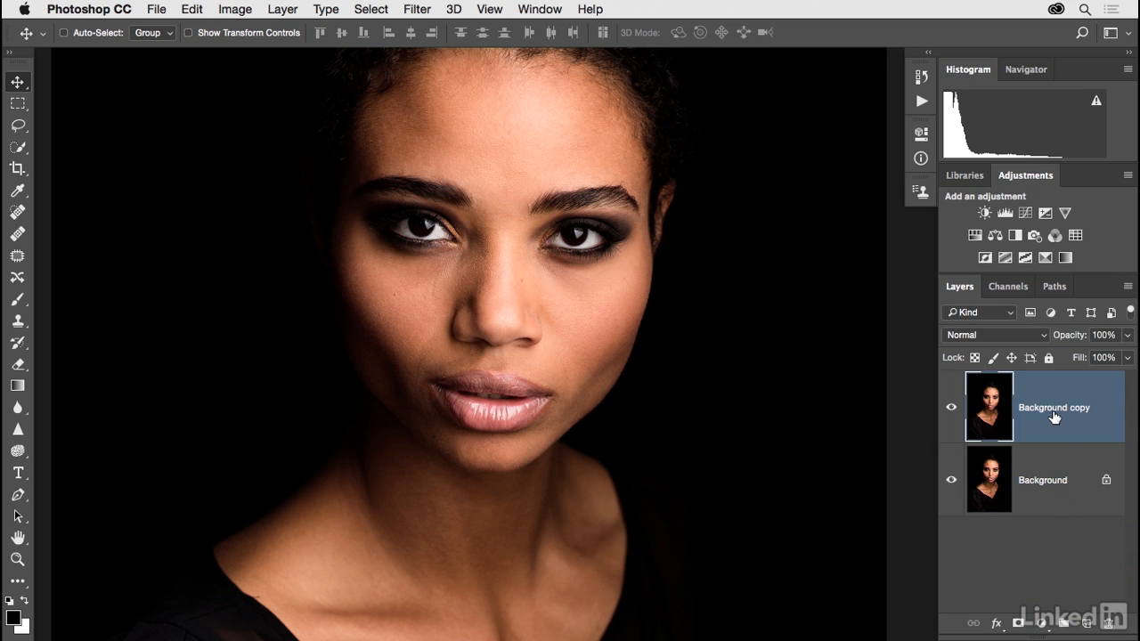
{"action": "double_click", "coordinate": [1052, 409]}
{"action": "type", "text": "Shap"}
{"action": "key", "text": "Return"}
Step: Open Filter > Sharpen > Smart Sharpen with the eyes and nose in the preview
{"action": "left_click", "coordinate": [419, 10]}
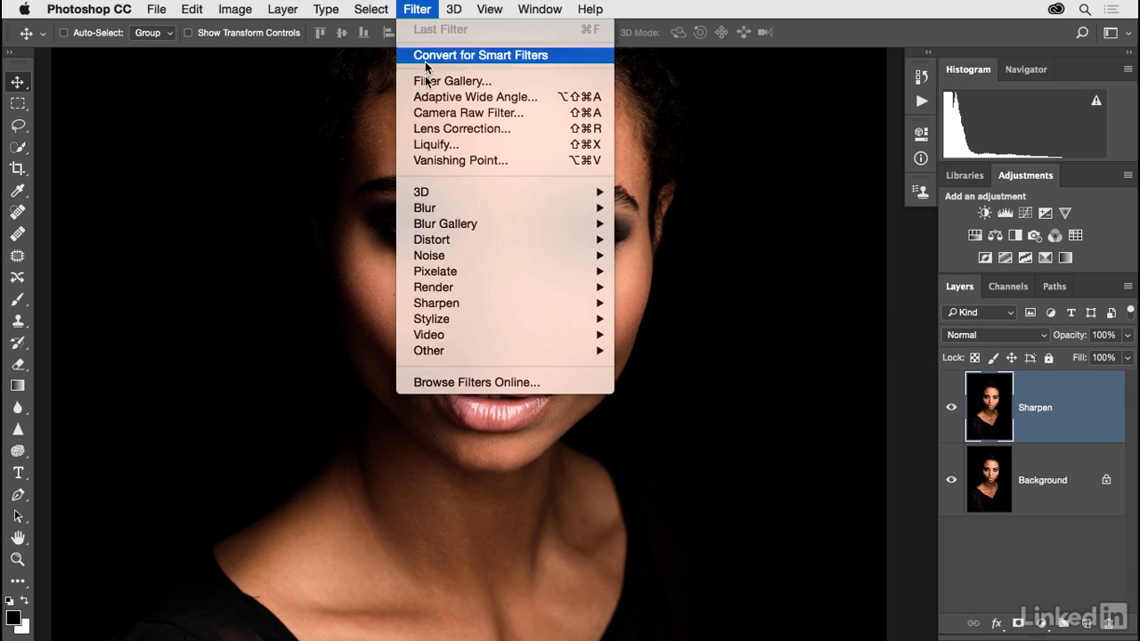
{"action": "mouse_move", "coordinate": [505, 304]}
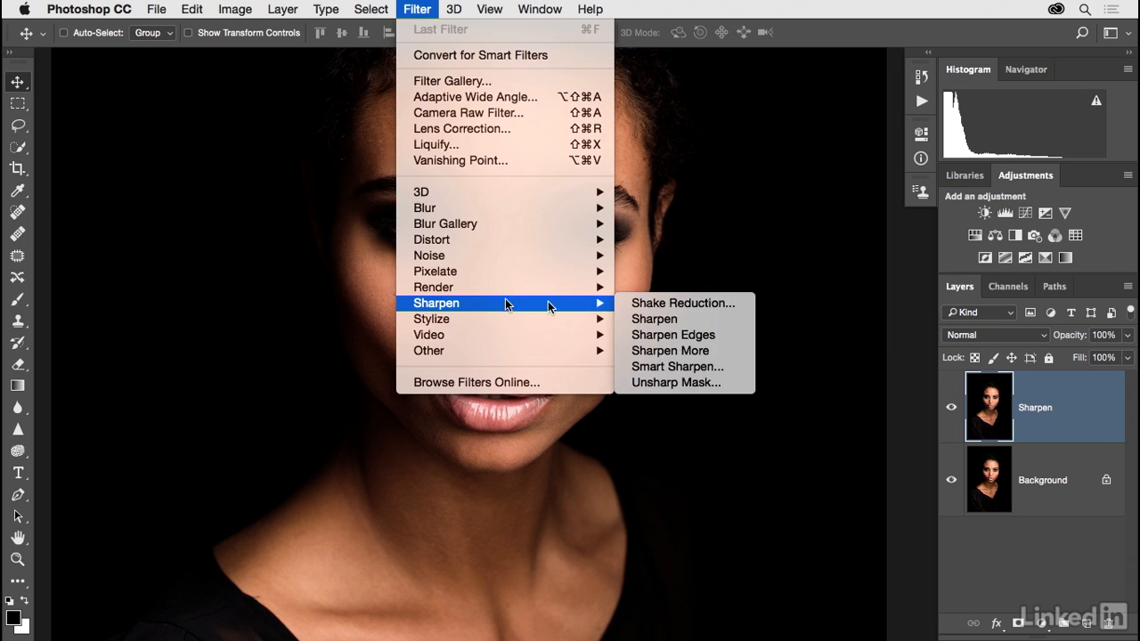
{"action": "left_click", "coordinate": [723, 371]}
{"action": "left_click_drag", "start_coordinate": [611, 203], "coordinate": [566, 246]}
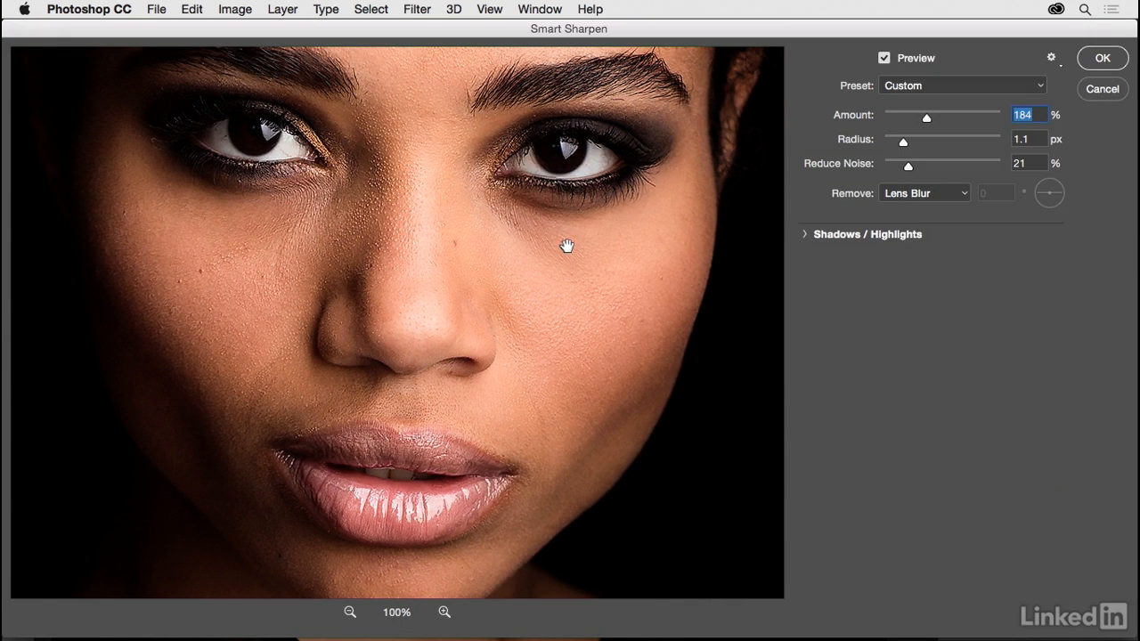
Step: Try Amount 301% and Radius 3.8 px, compare to the original, and set Reduce Noise to 33%
{"action": "left_click_drag", "start_coordinate": [942, 117], "coordinate": [959, 118]}
{"action": "left_click", "coordinate": [927, 142]}
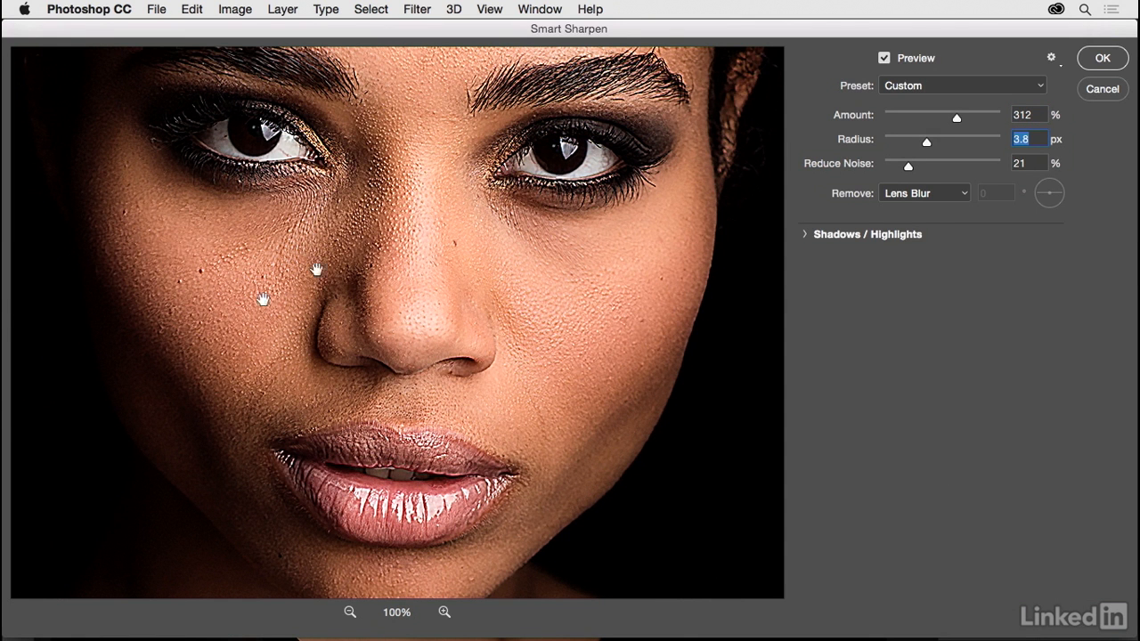
{"action": "left_click", "coordinate": [377, 244]}
{"action": "left_click", "coordinate": [378, 244]}
{"action": "mouse_move", "coordinate": [908, 169]}
{"action": "left_mouse_down"}
{"action": "mouse_move", "coordinate": [895, 169]}
{"action": "mouse_move", "coordinate": [923, 167]}
{"action": "left_mouse_up"}
{"action": "left_click", "coordinate": [892, 141]}
{"action": "left_click", "coordinate": [907, 114]}
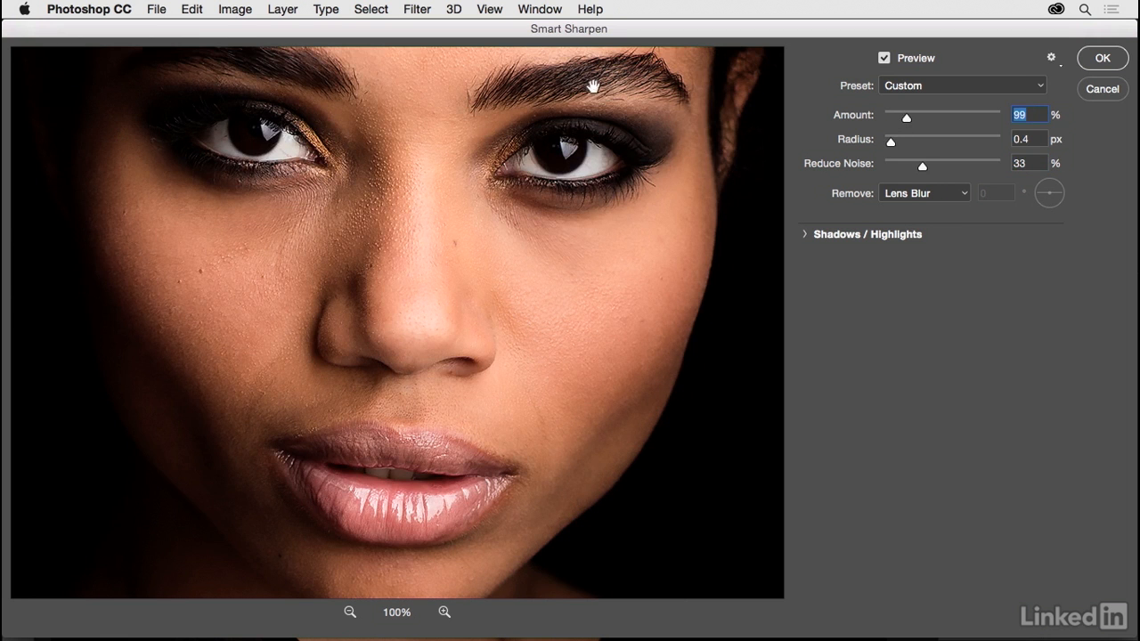
Step: Settle on a small radius and Amount 184%, then apply Smart Sharpen to the Sharpen layer
{"action": "left_click_drag", "start_coordinate": [909, 119], "coordinate": [918, 124]}
{"action": "left_click", "coordinate": [895, 143]}
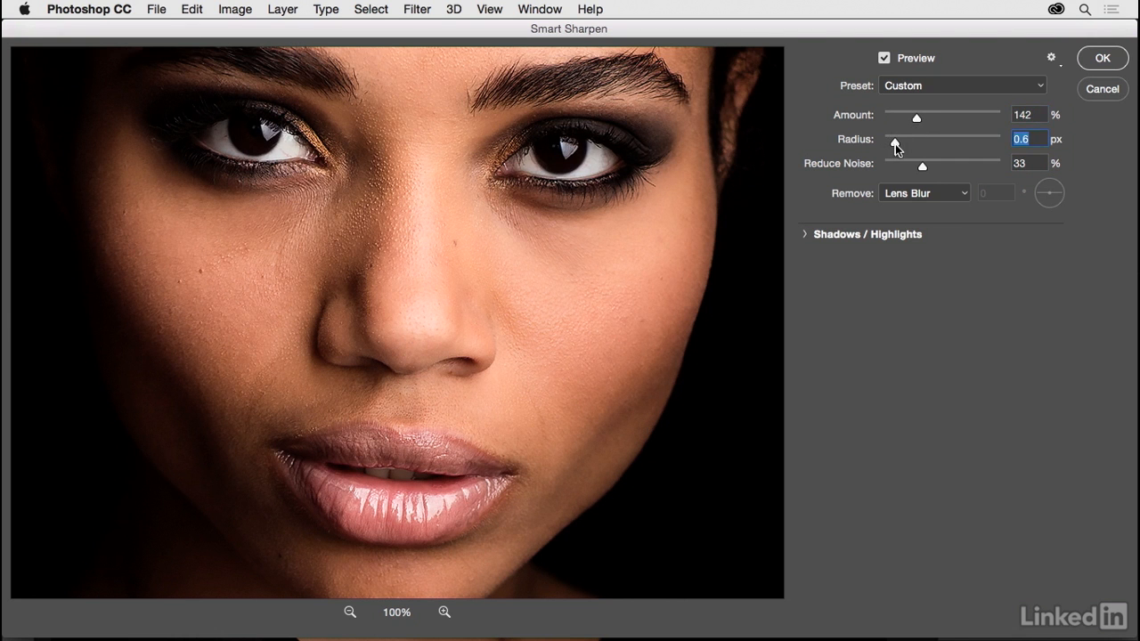
{"action": "left_click_drag", "start_coordinate": [895, 144], "coordinate": [901, 148]}
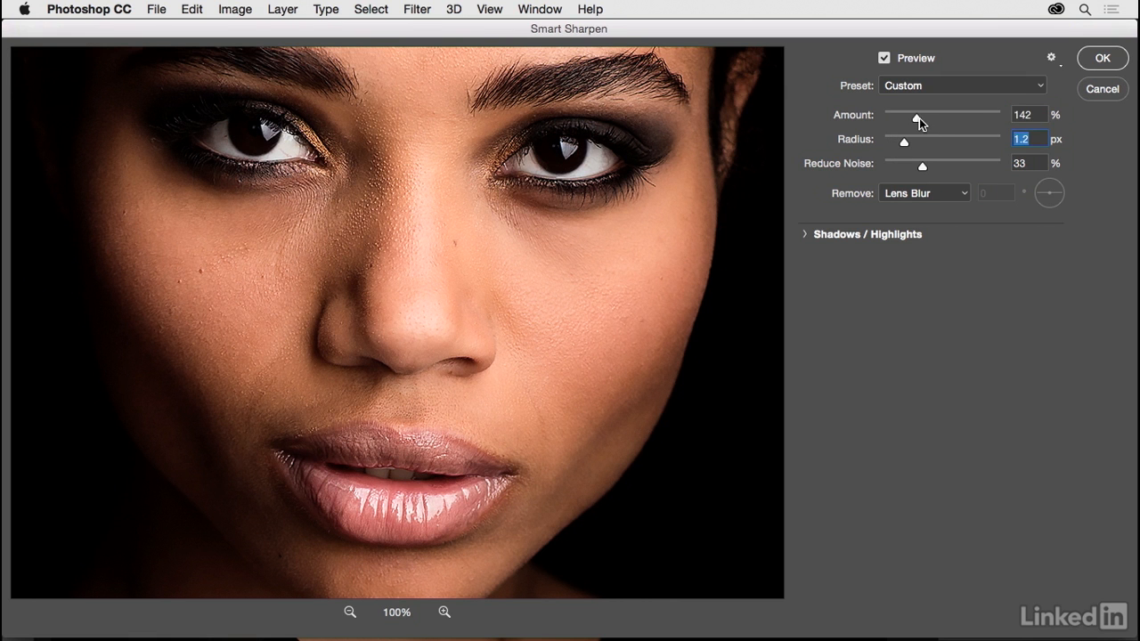
{"action": "left_click_drag", "start_coordinate": [919, 118], "coordinate": [923, 118]}
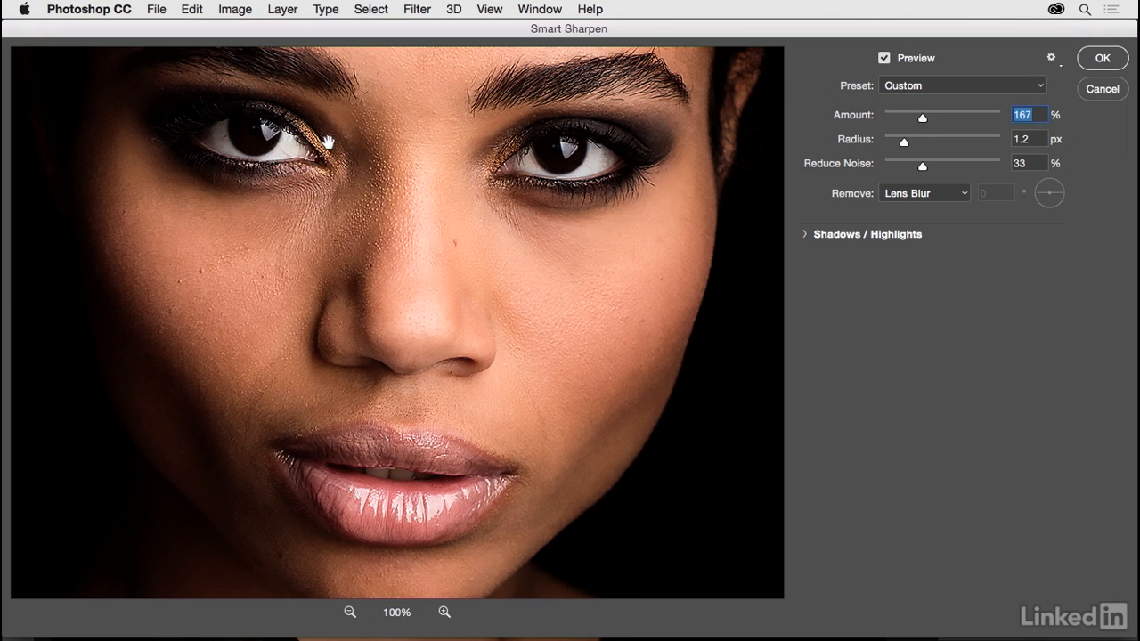
{"action": "left_click_drag", "start_coordinate": [921, 122], "coordinate": [924, 119]}
{"action": "left_click_drag", "start_coordinate": [925, 120], "coordinate": [928, 119]}
{"action": "left_click", "coordinate": [1088, 60]}
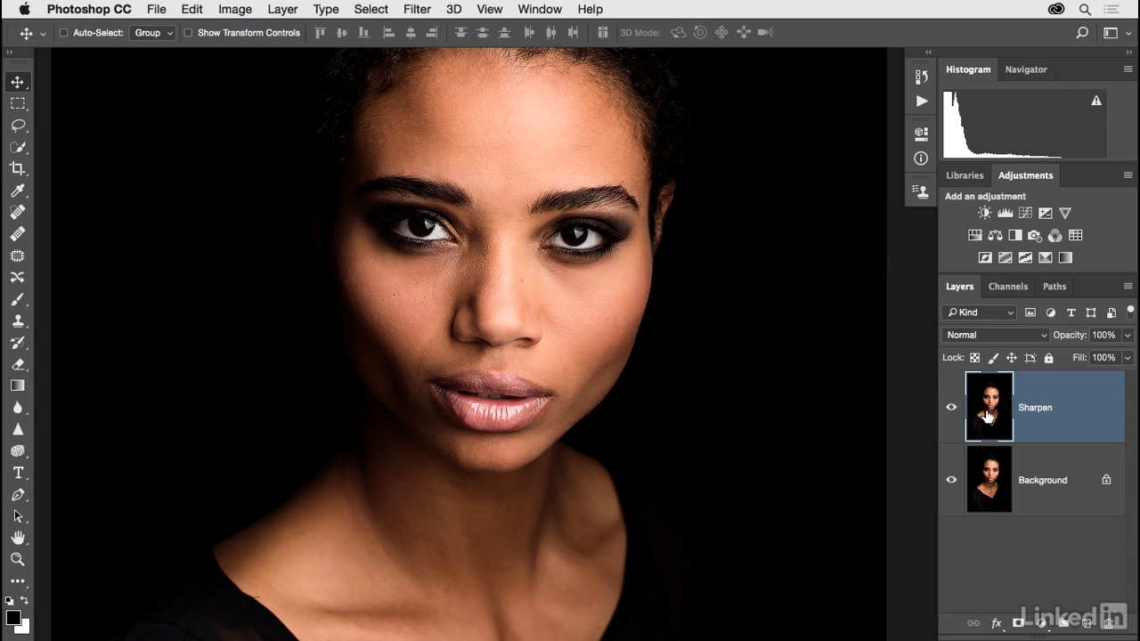
Step: Add a layer mask to the Sharpen layer, invert it to solid black, and select the Brush tool
{"action": "left_click", "coordinate": [1018, 623]}
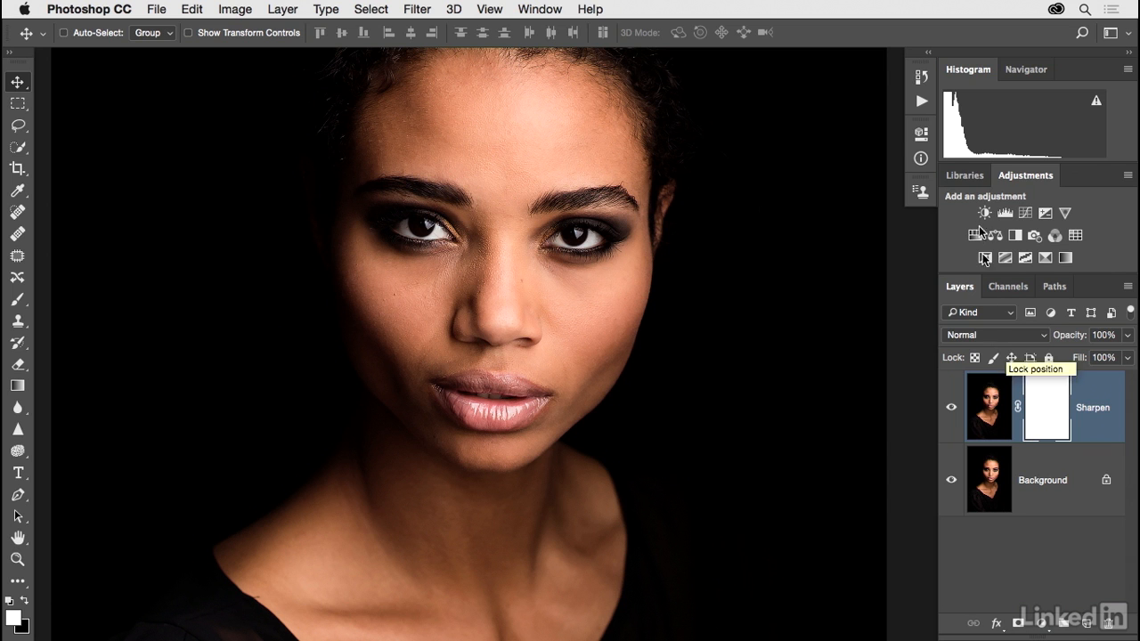
{"action": "left_click", "coordinate": [921, 135]}
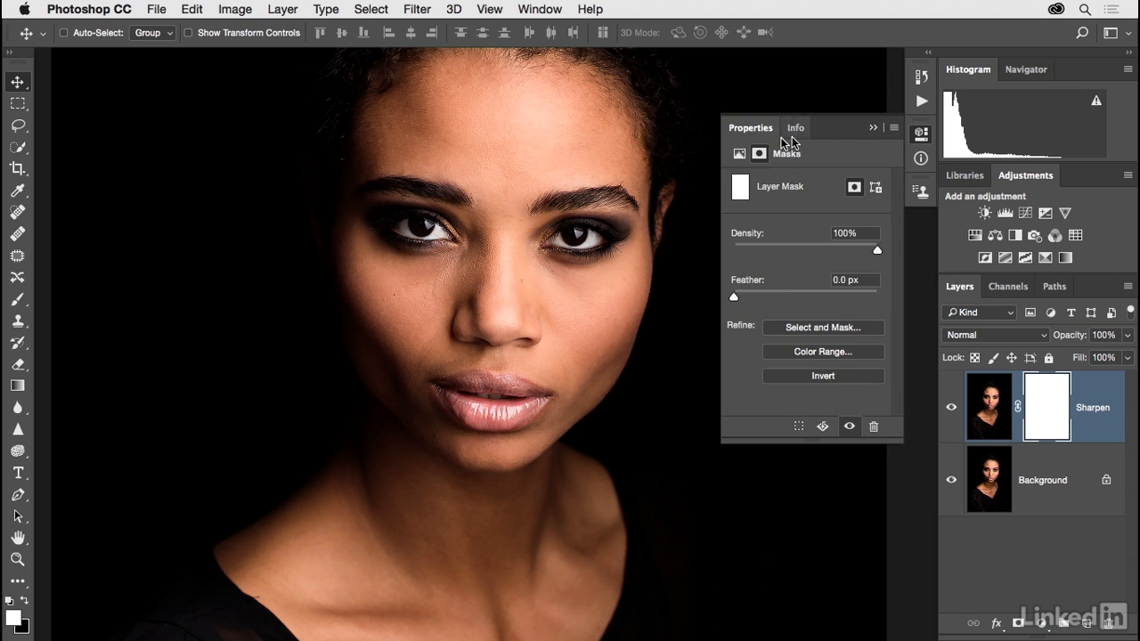
{"action": "left_click", "coordinate": [796, 379]}
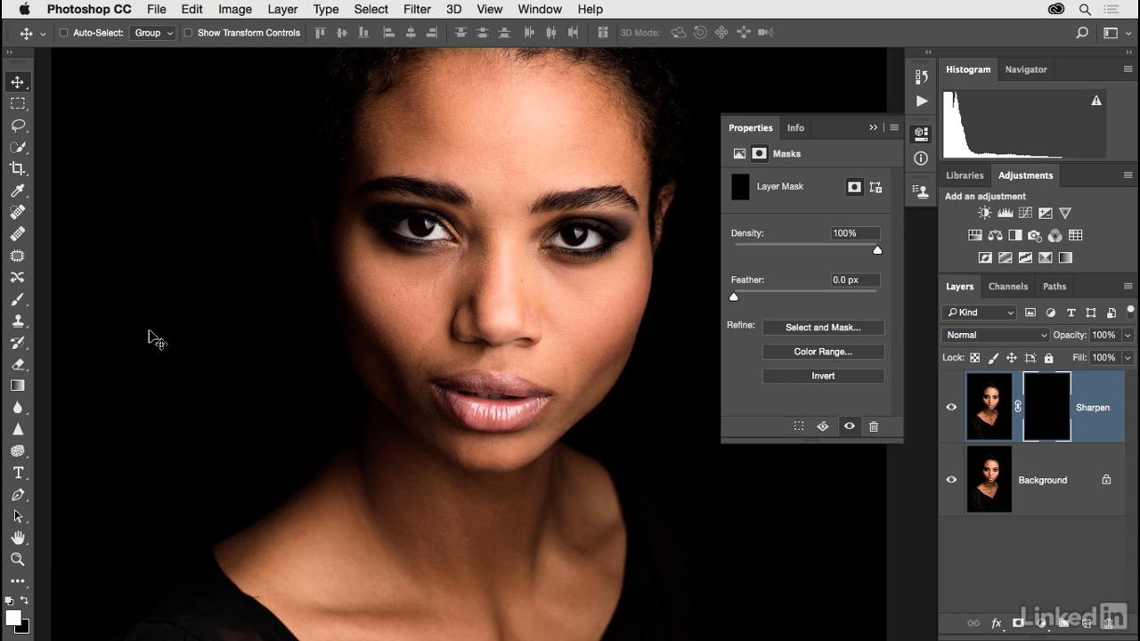
{"action": "left_click", "coordinate": [21, 303]}
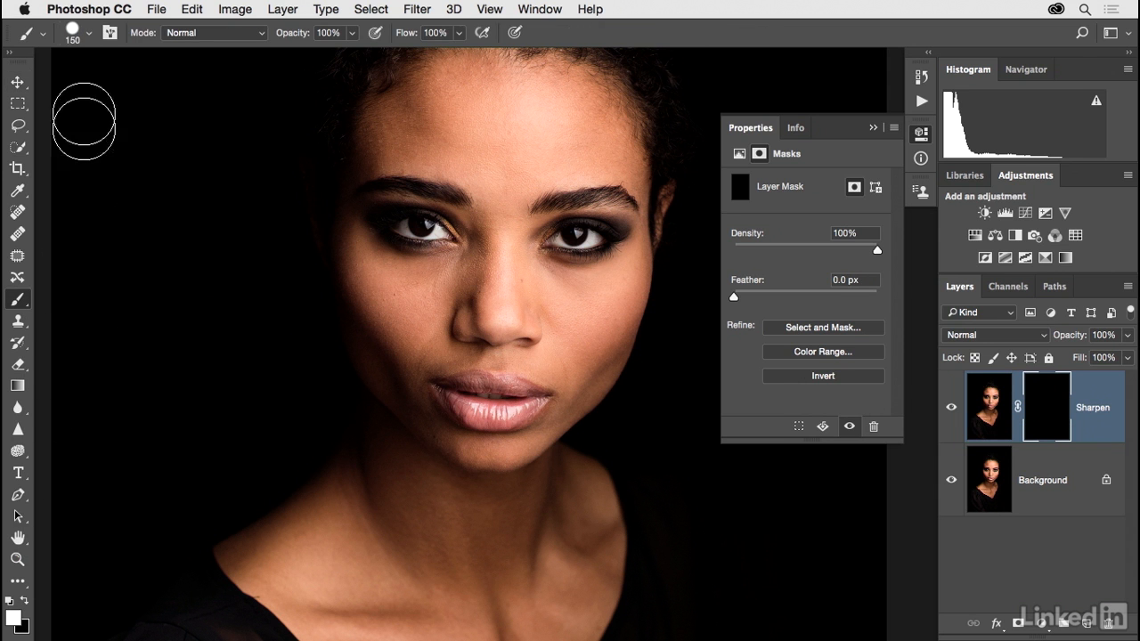
Step: Make the brush fully soft at 0% hardness and zoom in on the face
{"action": "left_click", "coordinate": [84, 34]}
{"action": "left_click_drag", "start_coordinate": [200, 123], "coordinate": [82, 129]}
{"action": "left_click_drag", "start_coordinate": [161, 85], "coordinate": [153, 89]}
{"action": "key", "text": "Return"}
{"action": "key", "text": "super+plus"}
{"action": "key", "text": "super+plus"}
{"action": "key", "text": "space"}
{"action": "left_click_drag", "start_coordinate": [542, 138], "coordinate": [509, 225]}
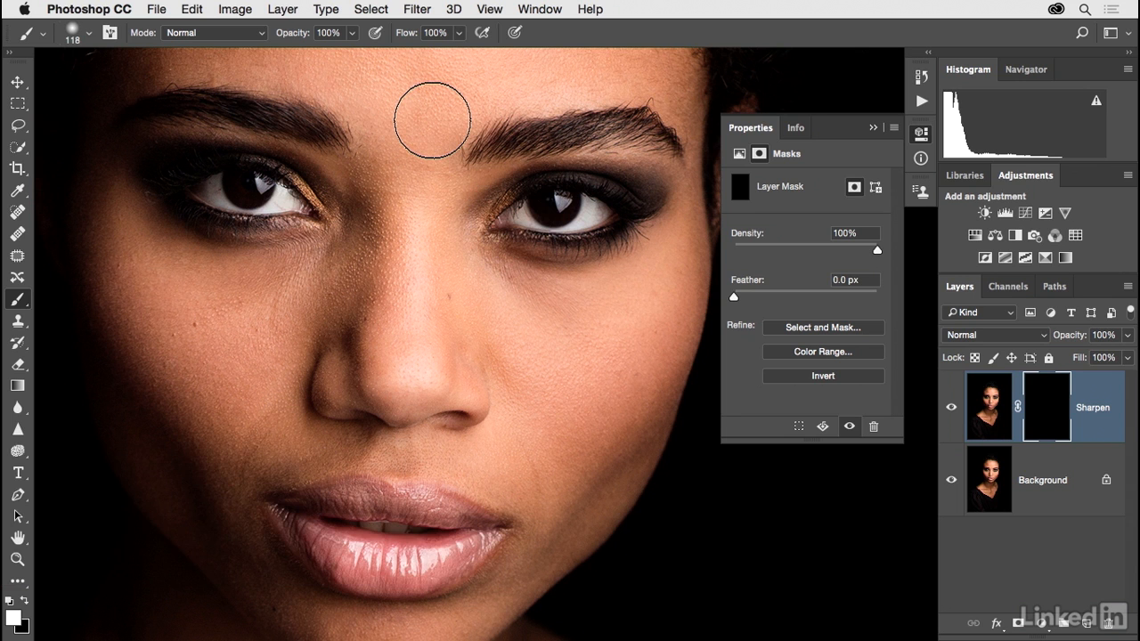
Step: Size the brush to about 50 px and set its opacity to 66%
{"action": "key", "text": "bracketleft"}
{"action": "key", "text": "bracketleft"}
{"action": "key", "text": "bracketleft"}
{"action": "key", "text": "bracketleft"}
{"action": "key", "text": "bracketleft"}
{"action": "key", "text": "bracketleft"}
{"action": "key", "text": "bracketleft"}
{"action": "key", "text": "bracketright"}
{"action": "key", "text": "bracketright"}
{"action": "key", "text": "bracketright"}
{"action": "key", "text": "bracketright"}
{"action": "key", "text": "bracketright"}
{"action": "key", "text": "bracketright"}
{"action": "key", "text": "bracketright"}
{"action": "key", "text": "bracketright"}
{"action": "key", "text": "bracketright"}
{"action": "key", "text": "bracketright"}
{"action": "key", "text": "bracketleft"}
{"action": "key", "text": "bracketleft"}
{"action": "key", "text": "bracketleft"}
{"action": "key", "text": "bracketleft"}
{"action": "key", "text": "bracketleft"}
{"action": "key", "text": "bracketleft"}
{"action": "key", "text": "bracketleft"}
{"action": "key", "text": "bracketleft"}
{"action": "key", "text": "bracketleft"}
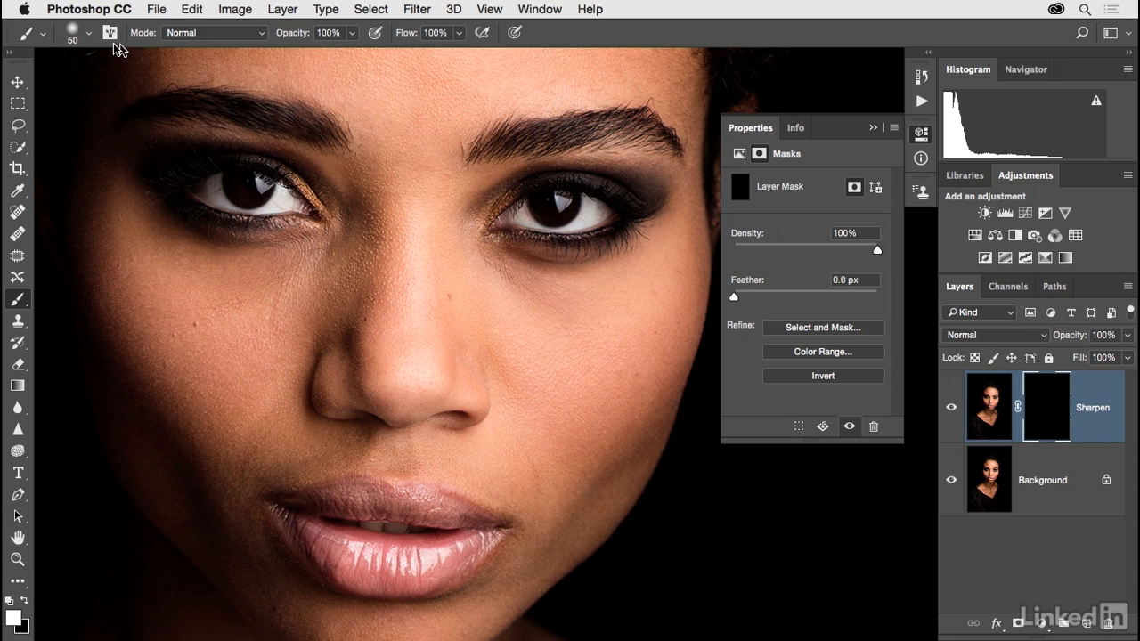
{"action": "left_click", "coordinate": [90, 38]}
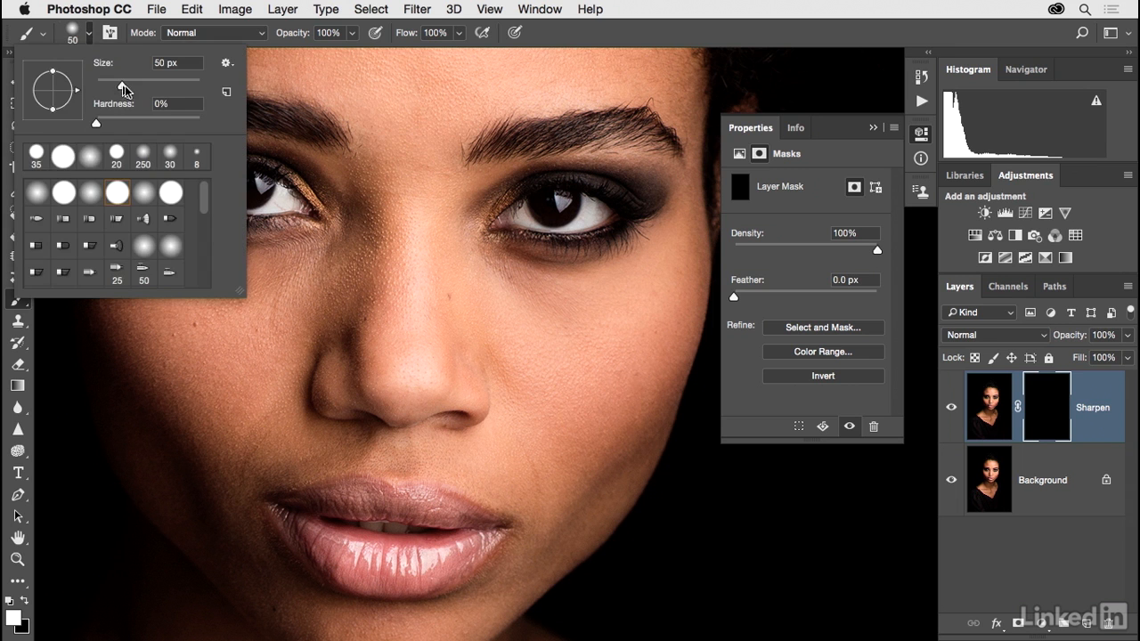
{"action": "left_click", "coordinate": [583, 41]}
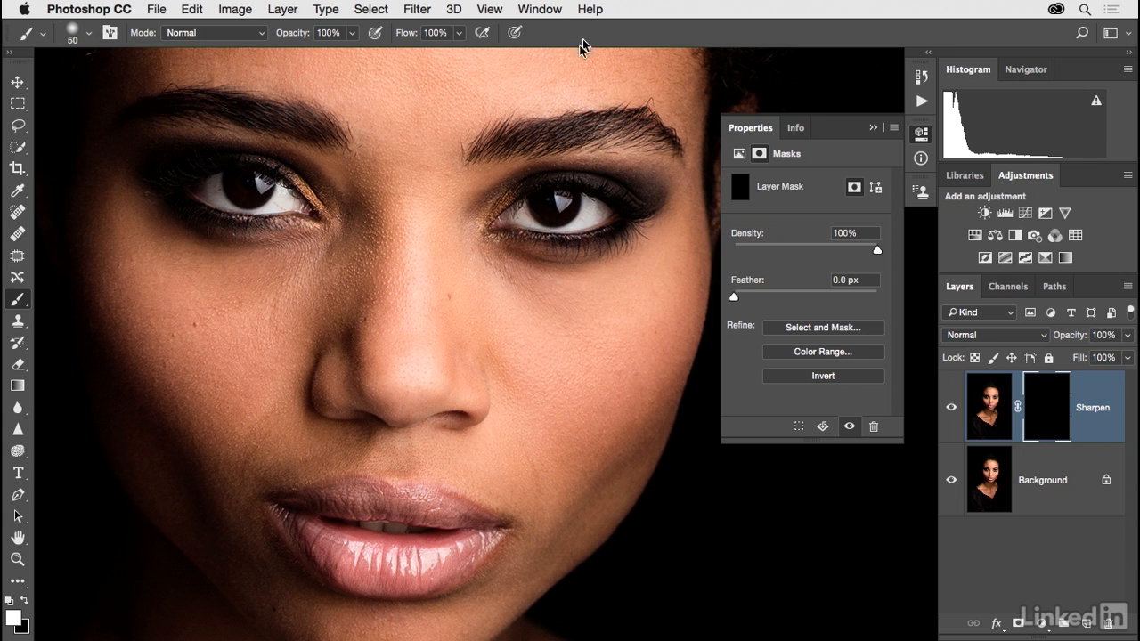
{"action": "left_click", "coordinate": [353, 33]}
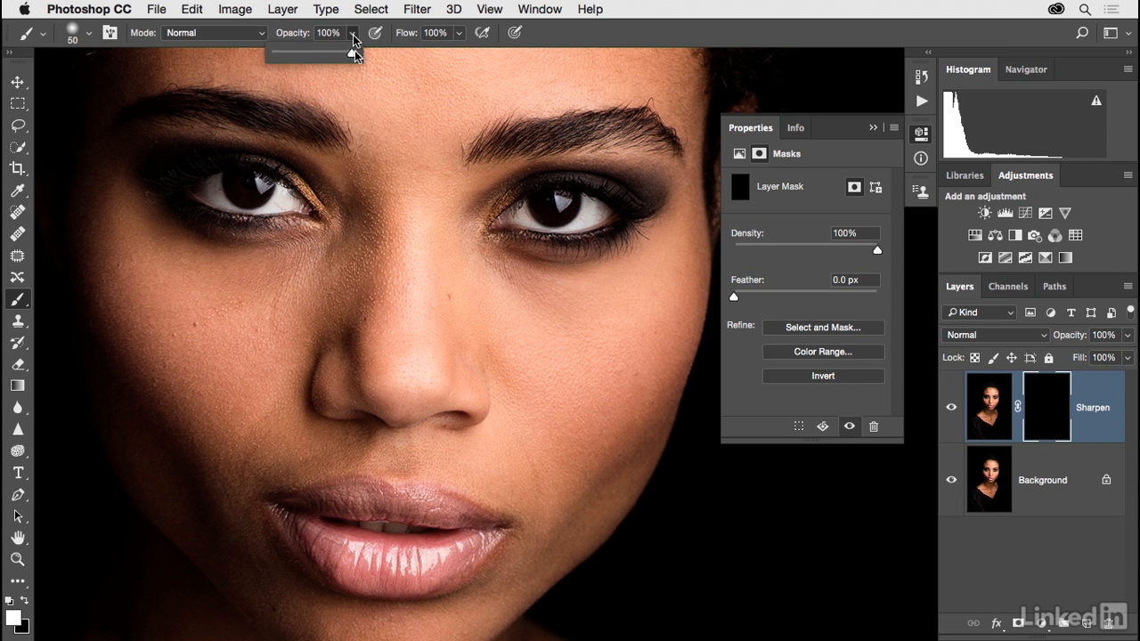
{"action": "left_click_drag", "start_coordinate": [327, 55], "coordinate": [326, 55]}
Step: Paint white on the mask over both eyebrows, both eyes, the lips and the nostrils
{"action": "left_click_drag", "start_coordinate": [504, 156], "coordinate": [660, 152]}
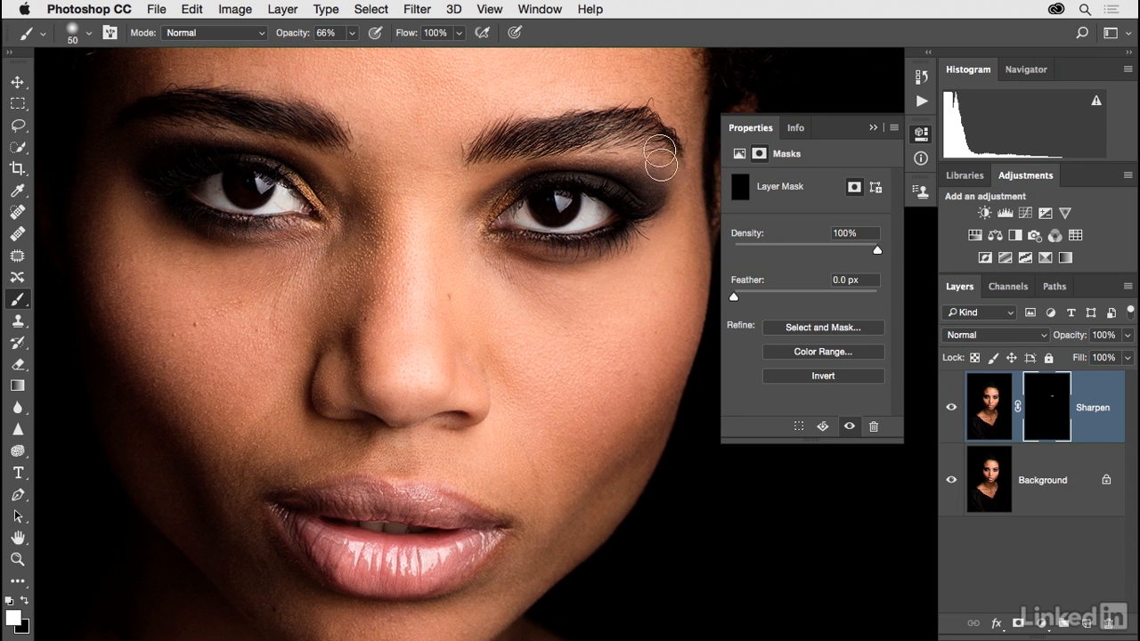
{"action": "mouse_move", "coordinate": [496, 154]}
{"action": "left_mouse_down"}
{"action": "mouse_move", "coordinate": [648, 133]}
{"action": "mouse_move", "coordinate": [679, 166]}
{"action": "left_mouse_up"}
{"action": "mouse_move", "coordinate": [329, 144]}
{"action": "left_mouse_down"}
{"action": "mouse_move", "coordinate": [261, 126]}
{"action": "mouse_move", "coordinate": [290, 136]}
{"action": "left_mouse_up"}
{"action": "mouse_move", "coordinate": [277, 180]}
{"action": "left_mouse_down"}
{"action": "mouse_move", "coordinate": [178, 195]}
{"action": "mouse_move", "coordinate": [273, 212]}
{"action": "mouse_move", "coordinate": [193, 204]}
{"action": "mouse_move", "coordinate": [240, 209]}
{"action": "mouse_move", "coordinate": [249, 192]}
{"action": "mouse_move", "coordinate": [225, 176]}
{"action": "mouse_move", "coordinate": [199, 203]}
{"action": "mouse_move", "coordinate": [235, 207]}
{"action": "left_mouse_up"}
{"action": "mouse_move", "coordinate": [542, 196]}
{"action": "left_mouse_down"}
{"action": "mouse_move", "coordinate": [578, 199]}
{"action": "mouse_move", "coordinate": [523, 199]}
{"action": "mouse_move", "coordinate": [586, 187]}
{"action": "mouse_move", "coordinate": [641, 199]}
{"action": "mouse_move", "coordinate": [633, 225]}
{"action": "mouse_move", "coordinate": [602, 236]}
{"action": "mouse_move", "coordinate": [501, 235]}
{"action": "mouse_move", "coordinate": [595, 234]}
{"action": "left_mouse_up"}
{"action": "mouse_move", "coordinate": [384, 510]}
{"action": "left_mouse_down"}
{"action": "mouse_move", "coordinate": [300, 504]}
{"action": "mouse_move", "coordinate": [456, 517]}
{"action": "mouse_move", "coordinate": [474, 537]}
{"action": "mouse_move", "coordinate": [435, 558]}
{"action": "mouse_move", "coordinate": [346, 559]}
{"action": "mouse_move", "coordinate": [317, 544]}
{"action": "mouse_move", "coordinate": [412, 575]}
{"action": "mouse_move", "coordinate": [467, 552]}
{"action": "mouse_move", "coordinate": [389, 558]}
{"action": "mouse_move", "coordinate": [296, 508]}
{"action": "mouse_move", "coordinate": [343, 544]}
{"action": "mouse_move", "coordinate": [378, 524]}
{"action": "left_mouse_up"}
{"action": "mouse_move", "coordinate": [423, 418]}
{"action": "left_mouse_down"}
{"action": "mouse_move", "coordinate": [468, 433]}
{"action": "mouse_move", "coordinate": [342, 422]}
{"action": "left_mouse_up"}
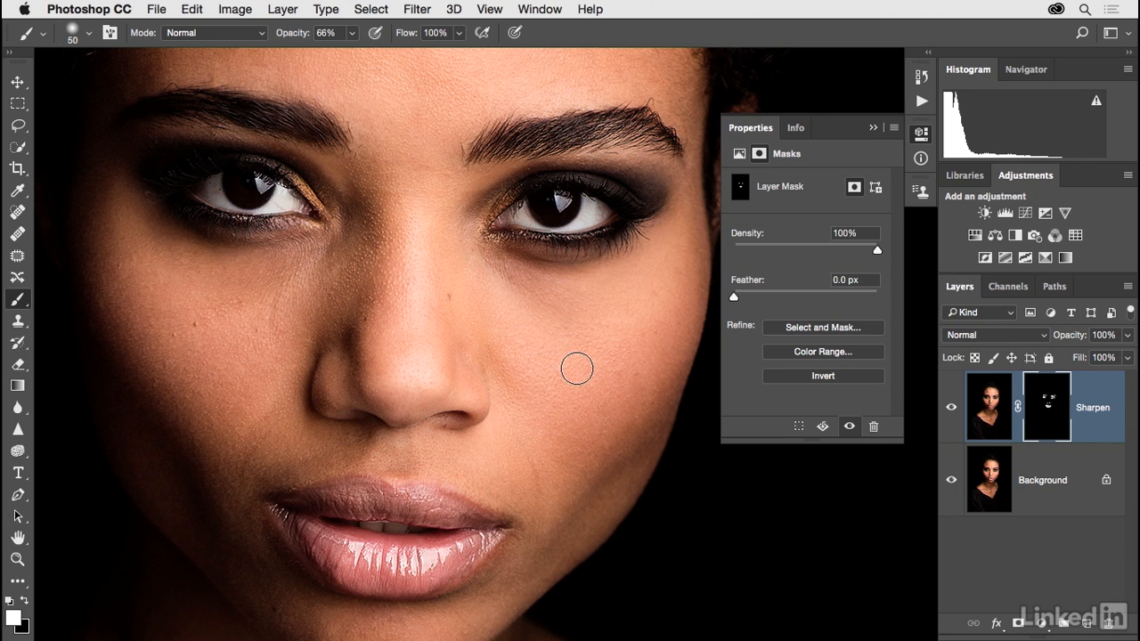
Step: With Background hidden, paint more over both eyes and the left eyebrow, then show Background again
{"action": "left_click", "coordinate": [952, 482]}
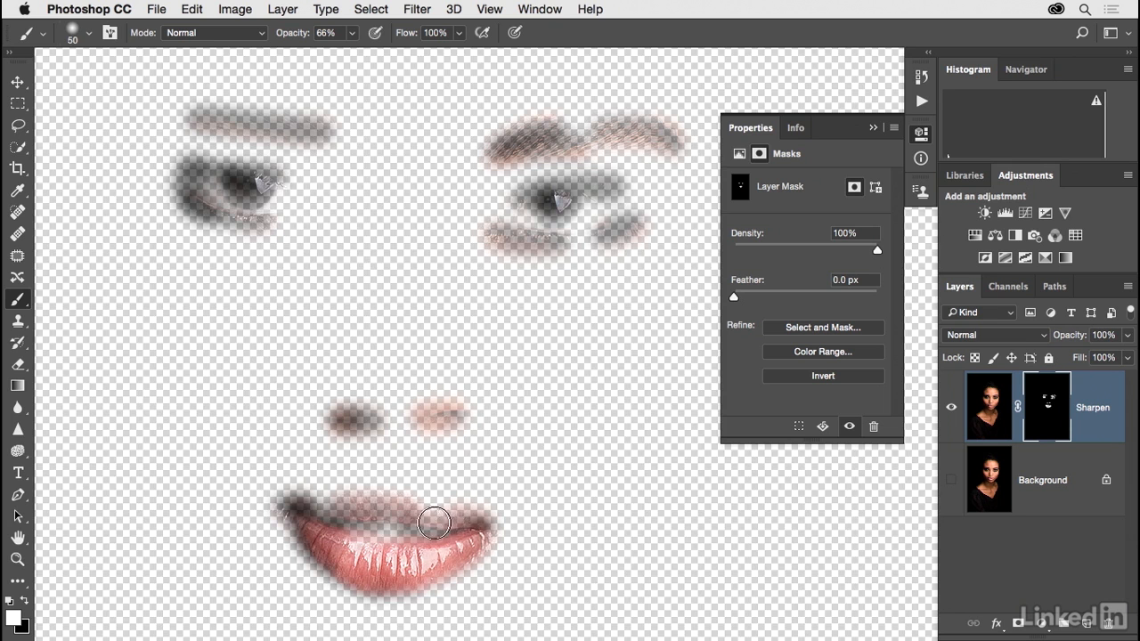
{"action": "mouse_move", "coordinate": [285, 192]}
{"action": "left_mouse_down"}
{"action": "mouse_move", "coordinate": [235, 186]}
{"action": "mouse_move", "coordinate": [271, 205]}
{"action": "mouse_move", "coordinate": [297, 198]}
{"action": "mouse_move", "coordinate": [334, 211]}
{"action": "left_mouse_up"}
{"action": "mouse_move", "coordinate": [538, 211]}
{"action": "left_mouse_down"}
{"action": "mouse_move", "coordinate": [497, 217]}
{"action": "mouse_move", "coordinate": [548, 207]}
{"action": "mouse_move", "coordinate": [529, 222]}
{"action": "mouse_move", "coordinate": [572, 227]}
{"action": "mouse_move", "coordinate": [606, 209]}
{"action": "mouse_move", "coordinate": [601, 193]}
{"action": "mouse_move", "coordinate": [603, 203]}
{"action": "mouse_move", "coordinate": [581, 196]}
{"action": "mouse_move", "coordinate": [566, 142]}
{"action": "mouse_move", "coordinate": [553, 139]}
{"action": "mouse_move", "coordinate": [615, 136]}
{"action": "left_mouse_up"}
{"action": "left_click_drag", "start_coordinate": [321, 134], "coordinate": [214, 125]}
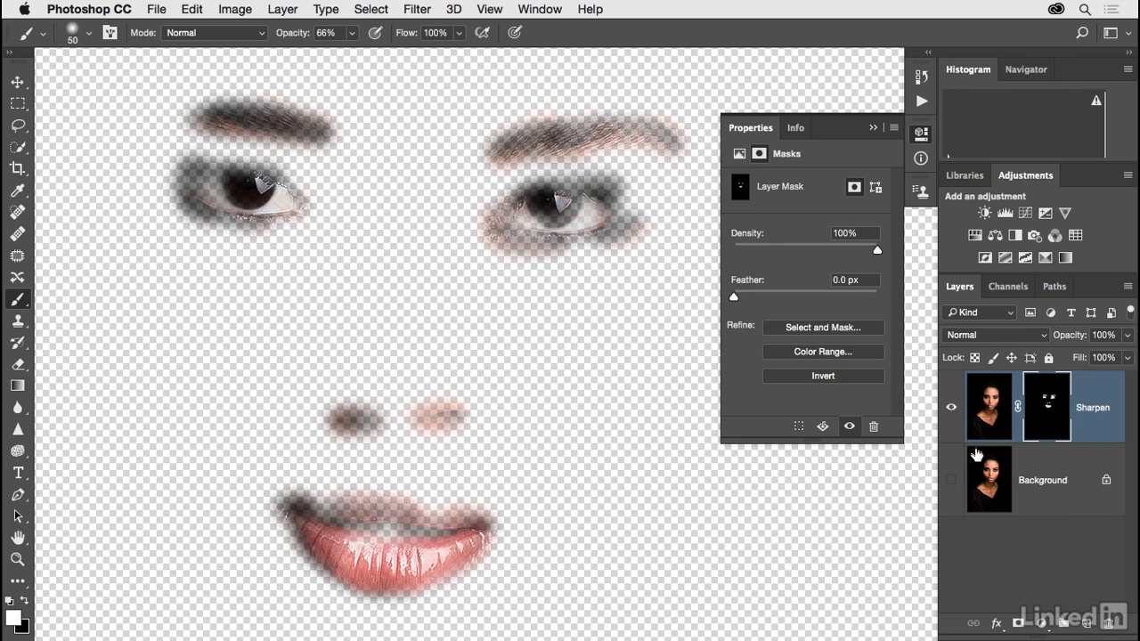
{"action": "left_click", "coordinate": [950, 480]}
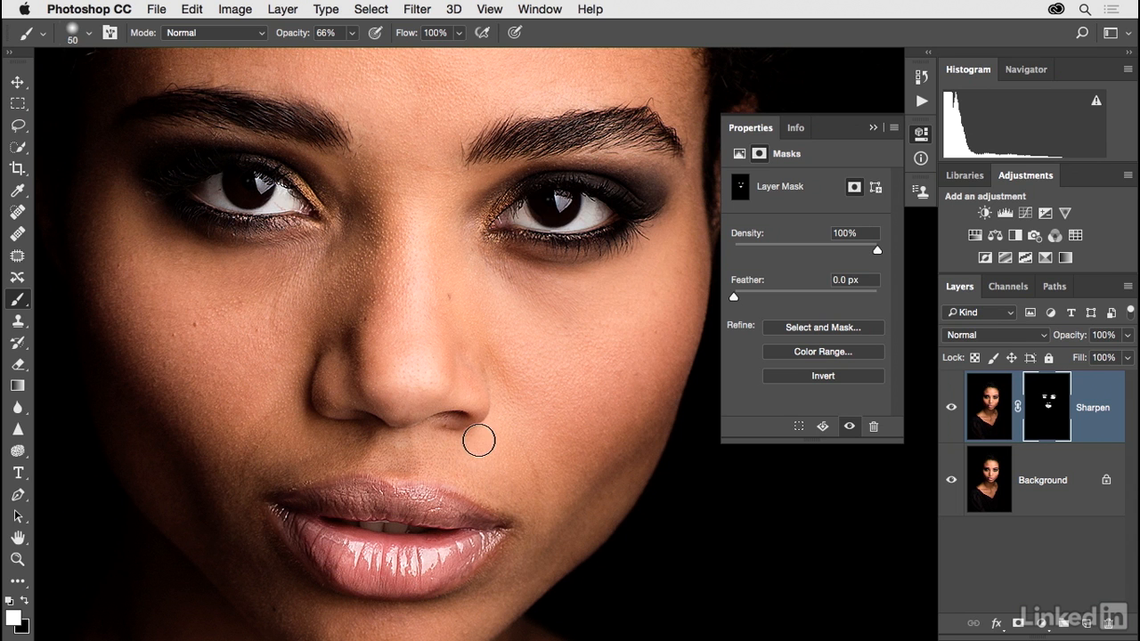
{"action": "key", "text": "super+minus"}
{"action": "mouse_move", "coordinate": [476, 436]}
{"action": "left_mouse_down"}
{"action": "mouse_move", "coordinate": [469, 464]}
{"action": "mouse_move", "coordinate": [502, 476]}
{"action": "mouse_move", "coordinate": [450, 400]}
{"action": "mouse_move", "coordinate": [502, 387]}
{"action": "mouse_move", "coordinate": [498, 378]}
{"action": "left_mouse_up"}
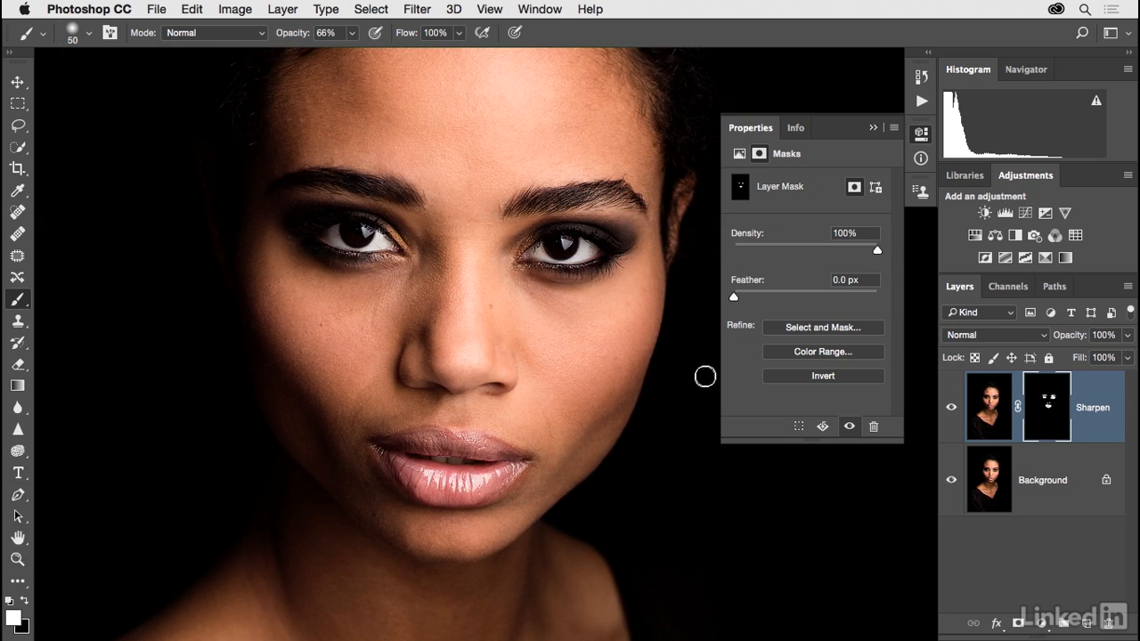